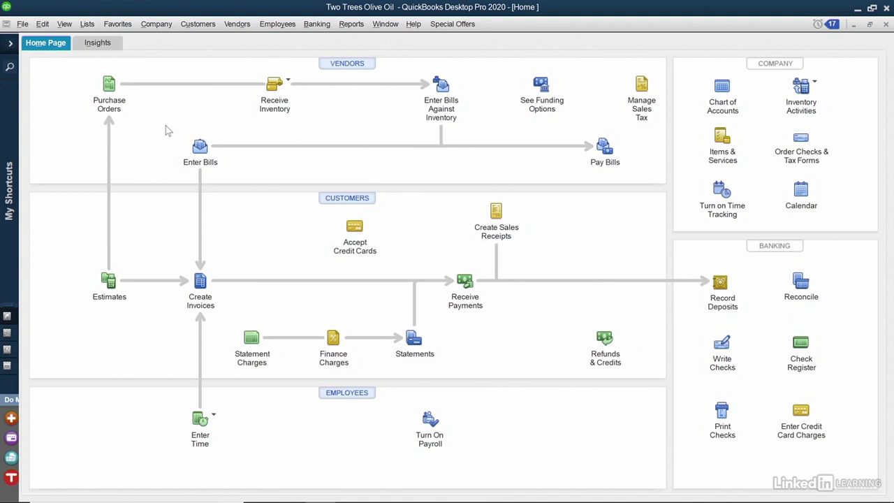
Make Metalworks Presses eligible for 1099, enter its vendor tax ID, and save.
left_click(347, 64)
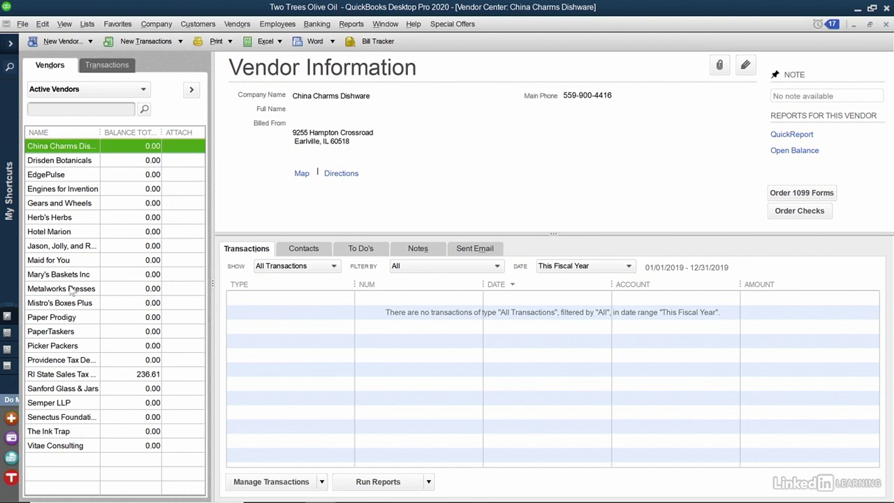
double_click(71, 289)
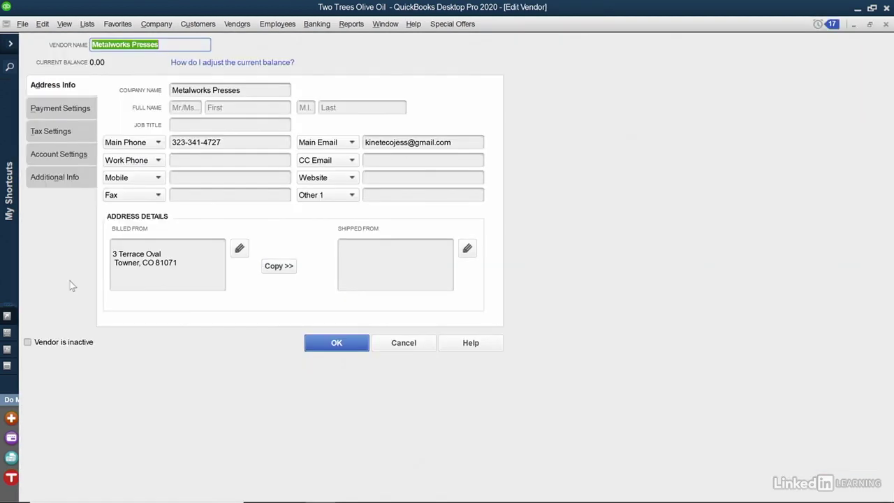
left_click(66, 138)
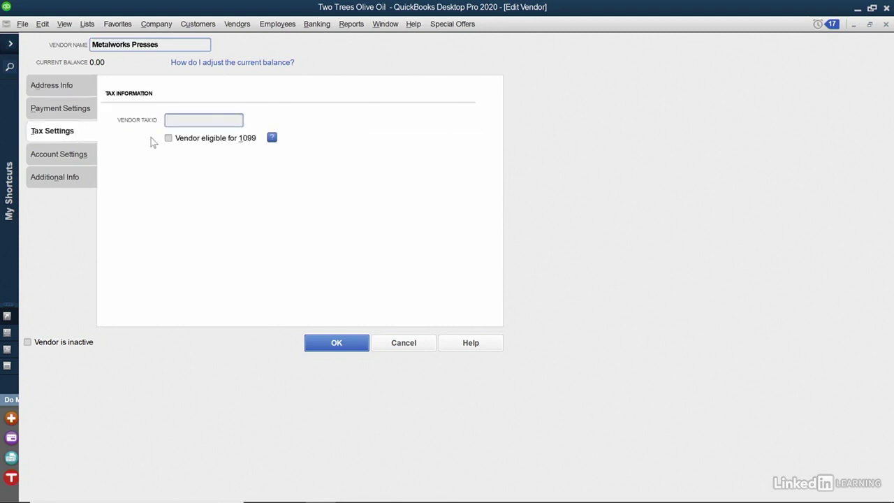
left_click(168, 139)
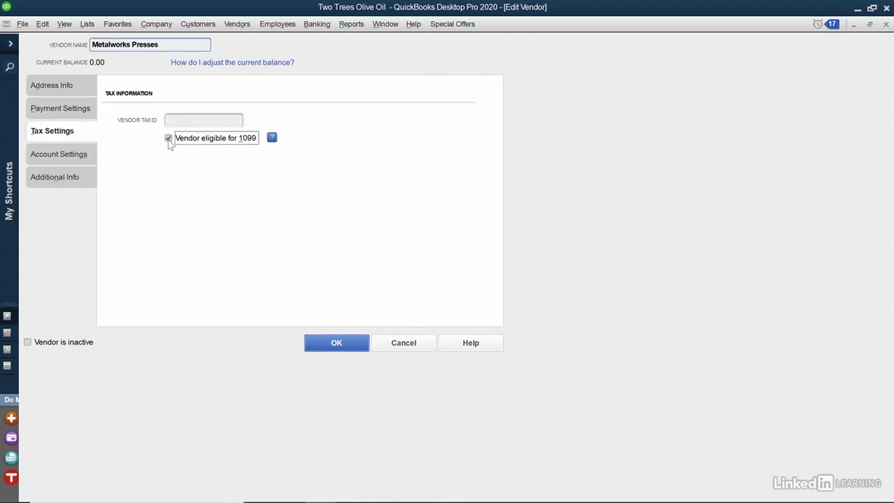
left_click(202, 119)
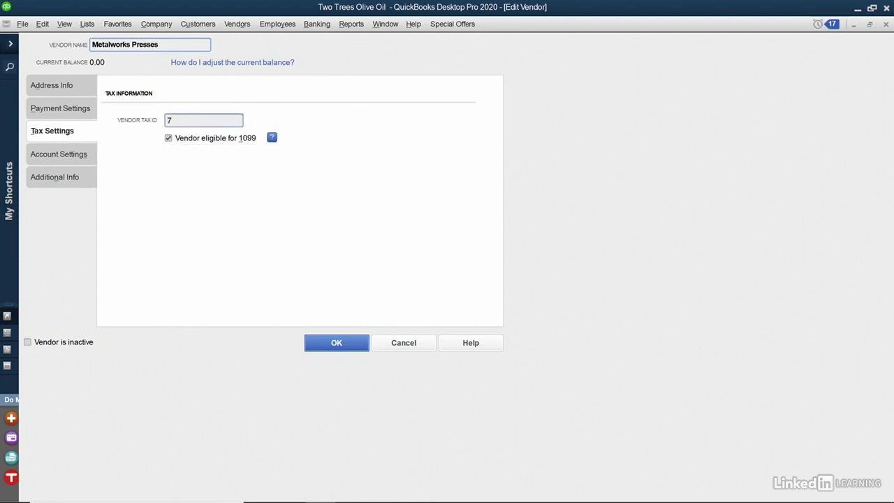
left_click(315, 343)
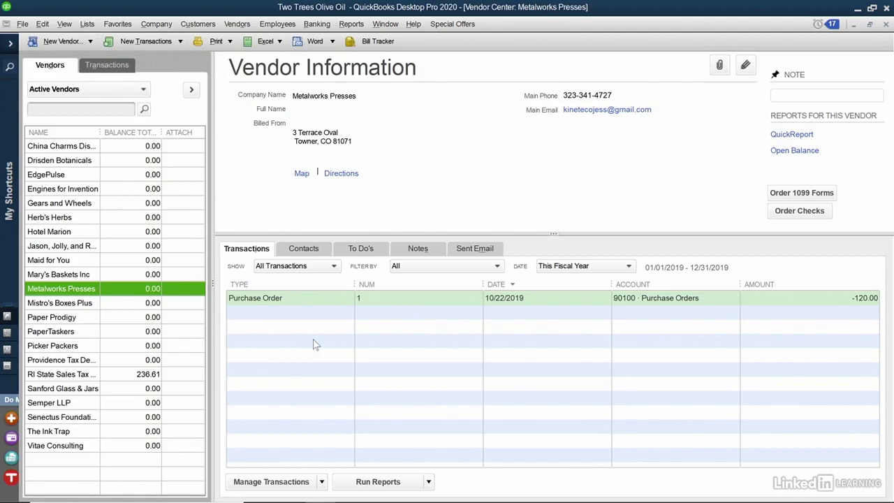
key("Escape")
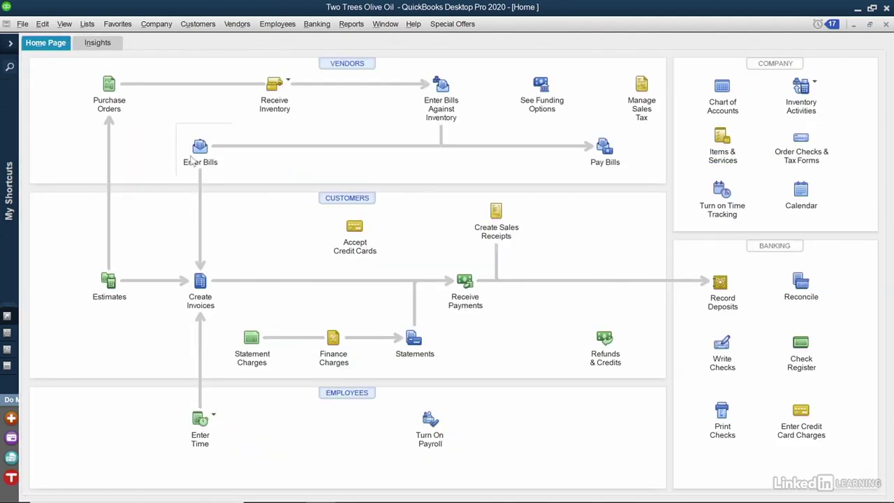
left_click(187, 144)
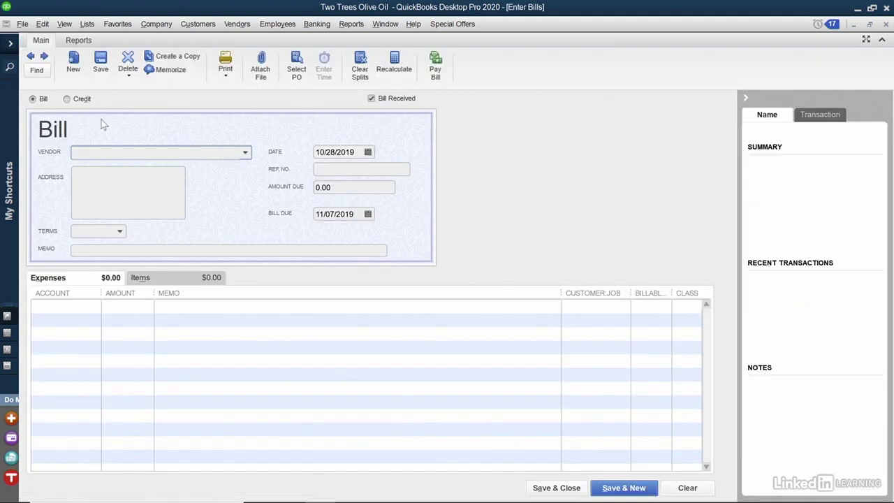
left_click(37, 70)
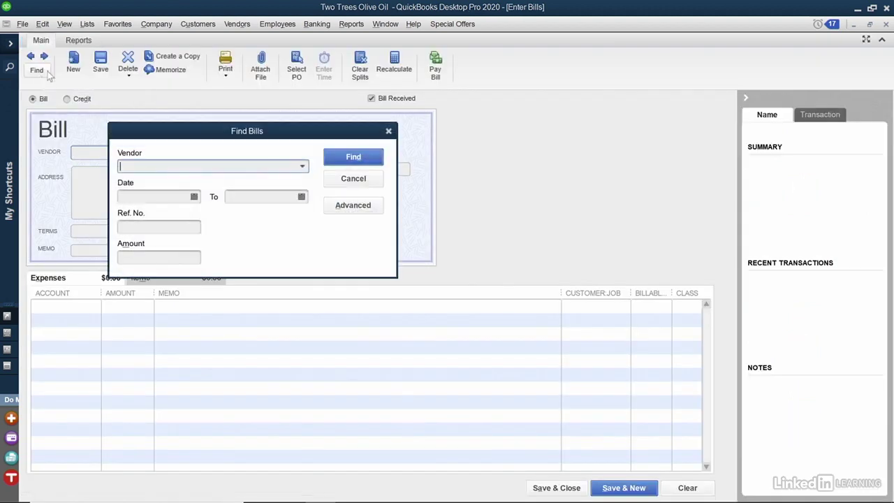
left_click(302, 168)
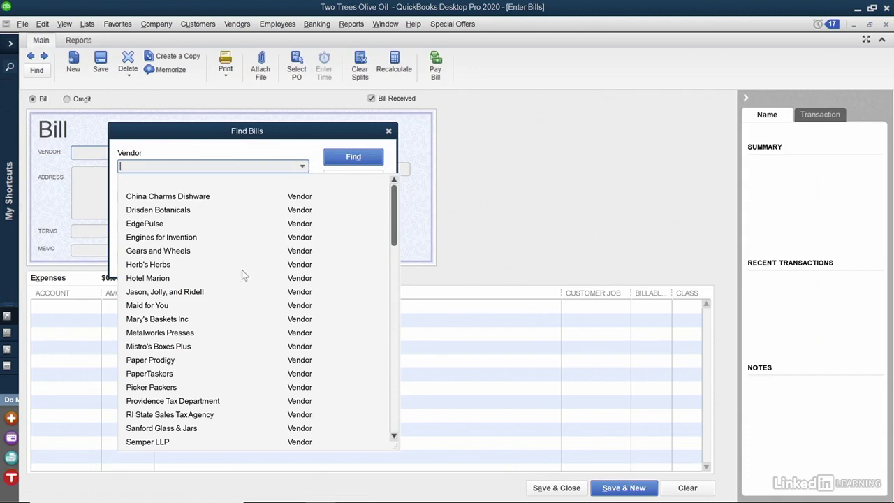
left_click(200, 333)
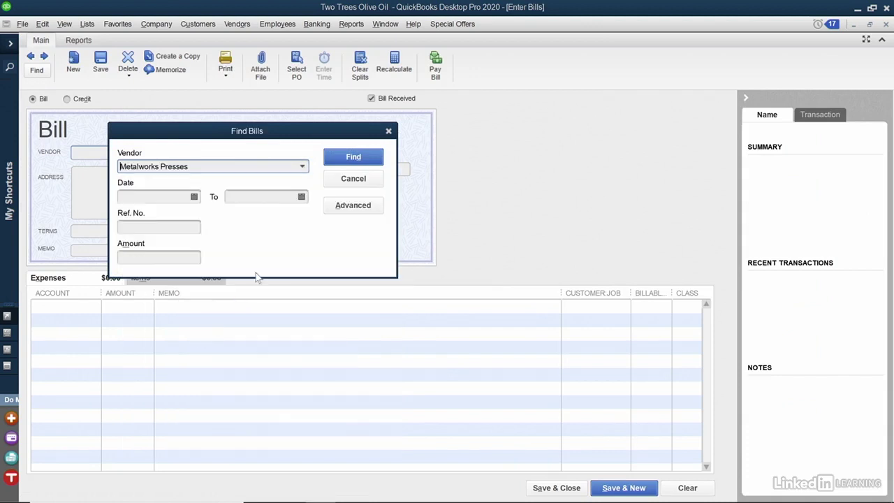
left_click(353, 155)
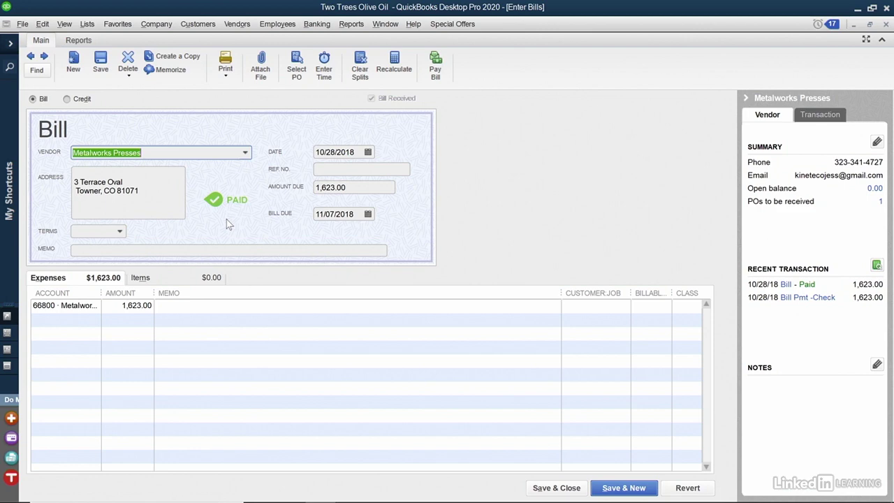
key("Escape")
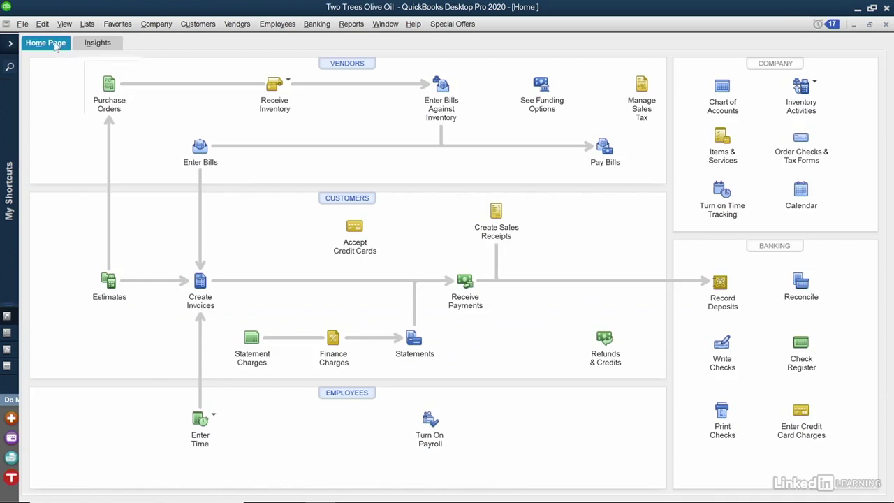
Launch the 1099 Wizard from the Tax: 1099 company preferences.
left_click(42, 24)
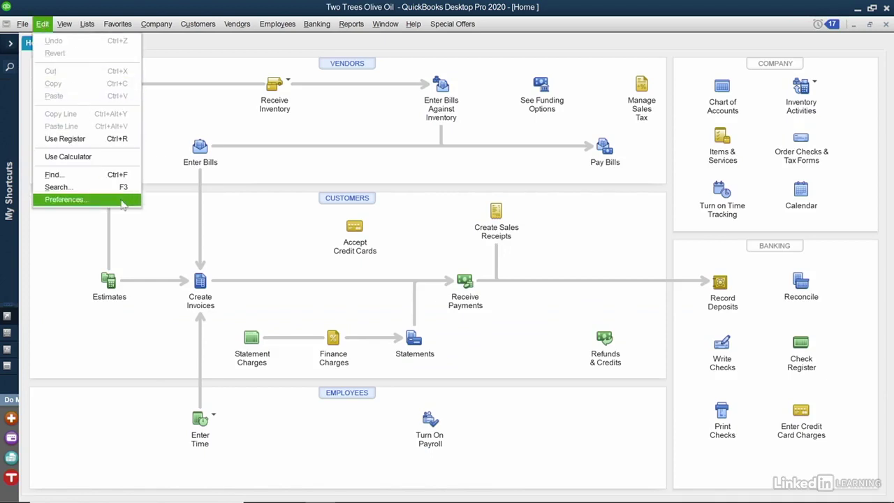
left_click(123, 201)
scroll(133, 293, "down", 1)
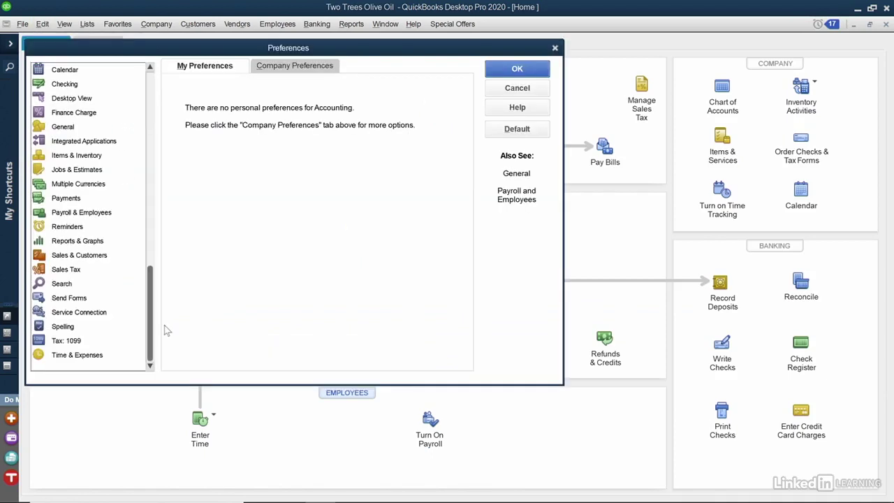
left_click(82, 344)
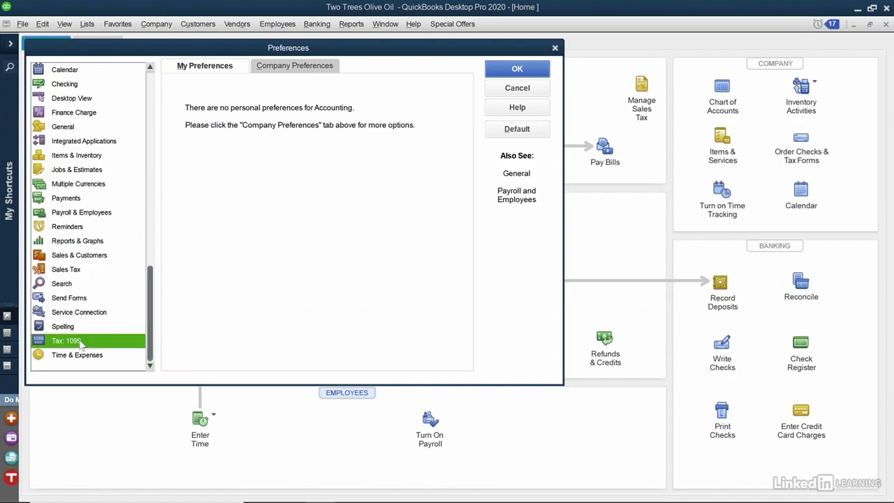
left_click(275, 70)
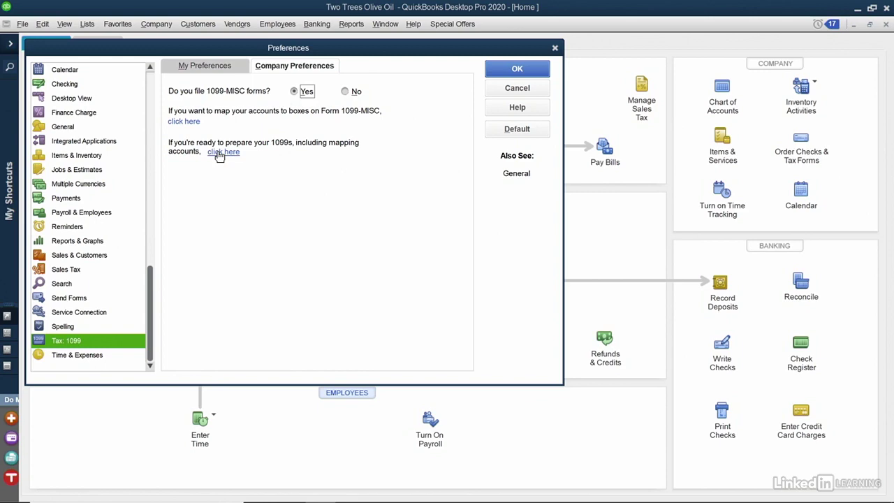
left_click(218, 153)
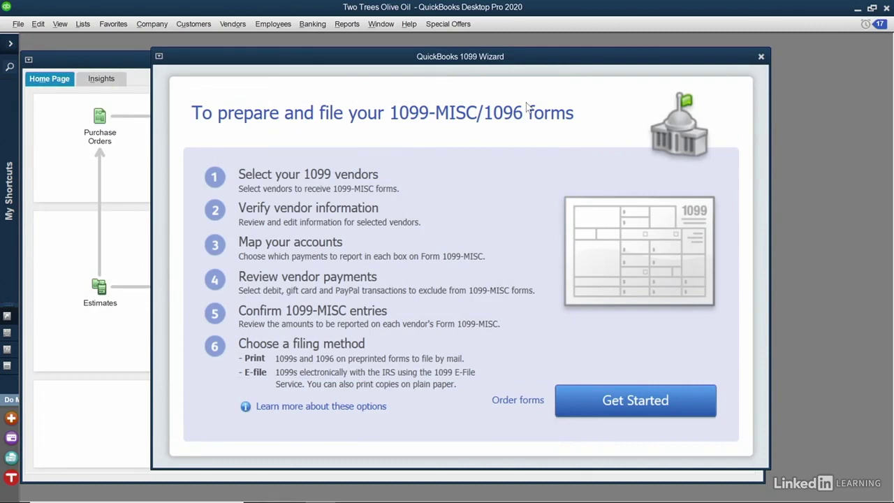
Start the wizard and continue with only Metalworks Presses selected as a 1099 vendor.
left_click(663, 398)
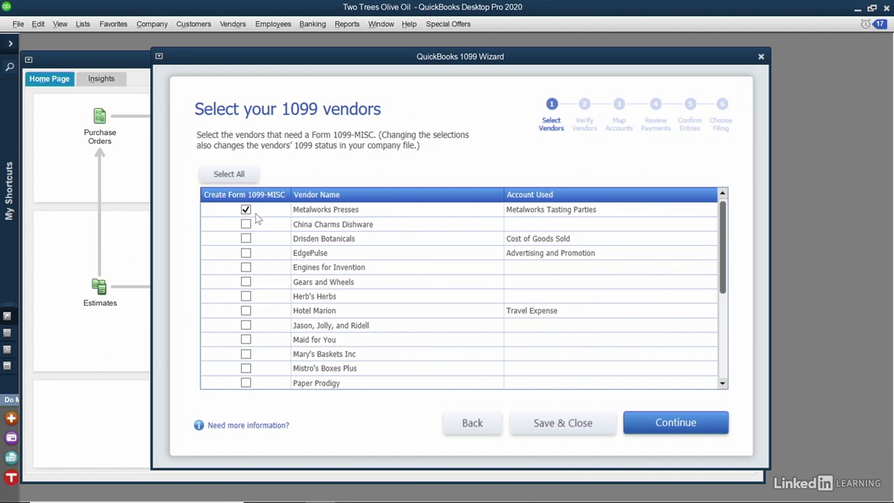
left_click(675, 426)
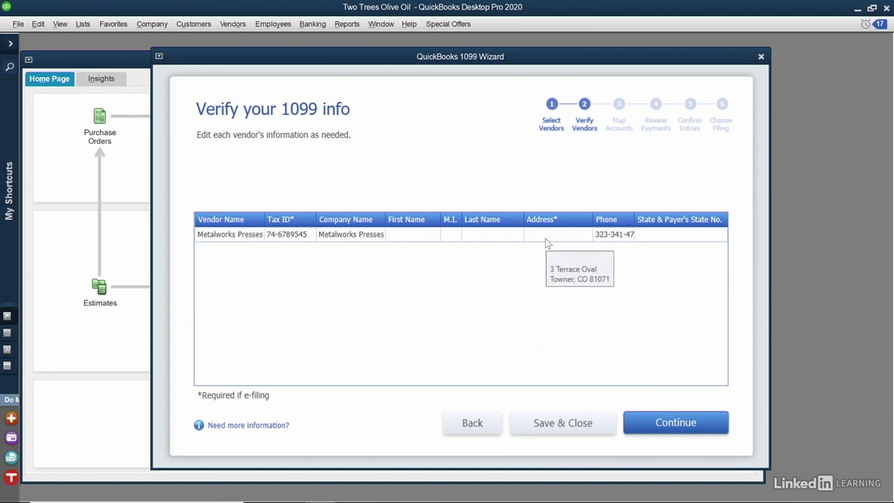
Accept the verified 1099 vendor info and continue to account mapping.
left_click(695, 424)
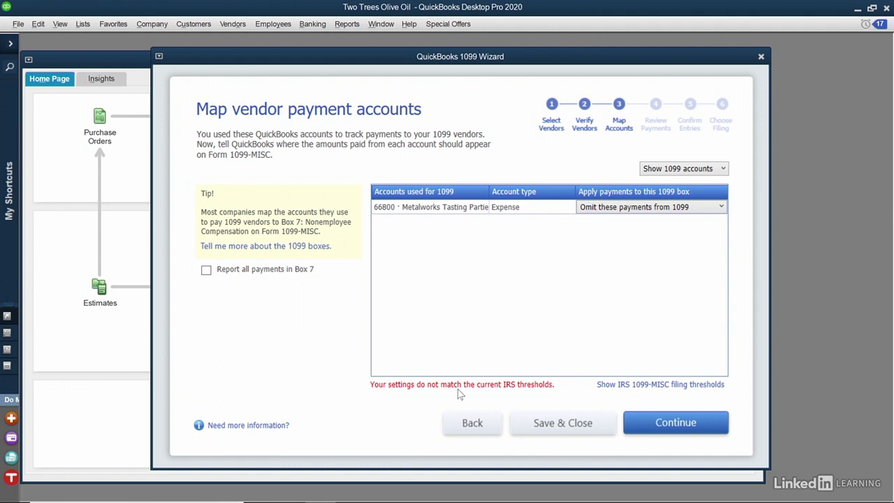
left_click(628, 388)
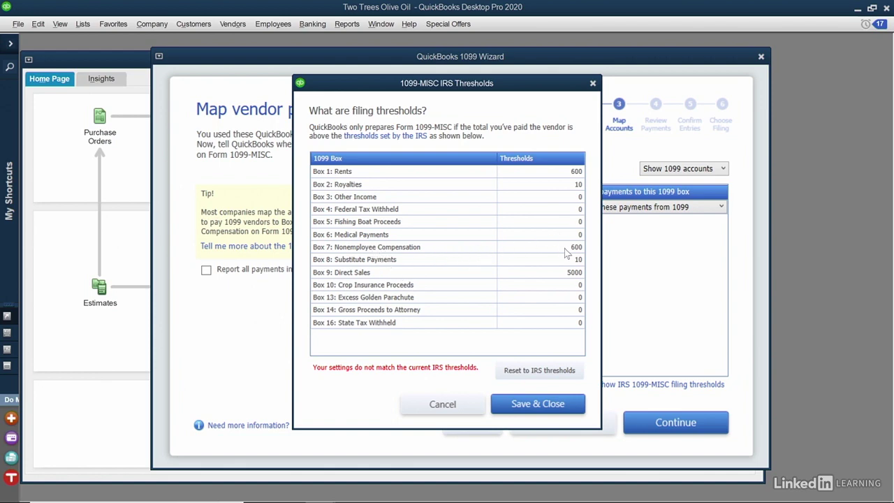
left_click(454, 405)
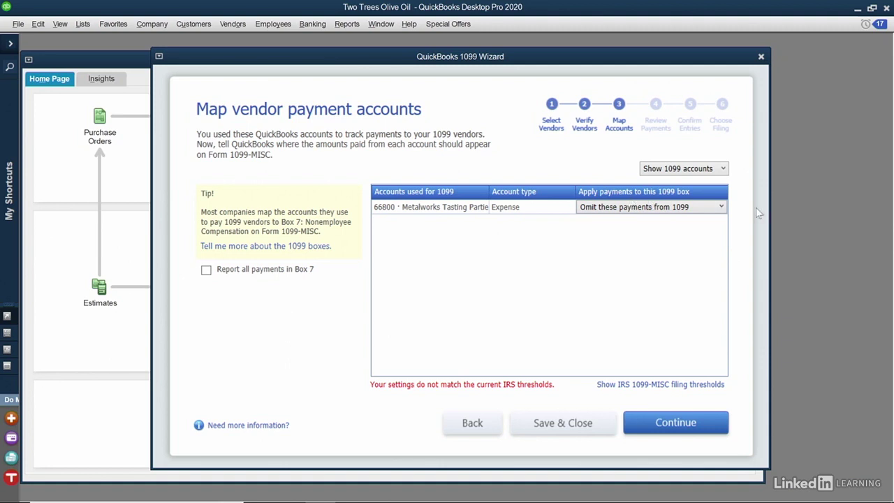
Report all Metalworks Tasting Parties payments in Box 7, listing all accounts, and continue.
left_click(722, 207)
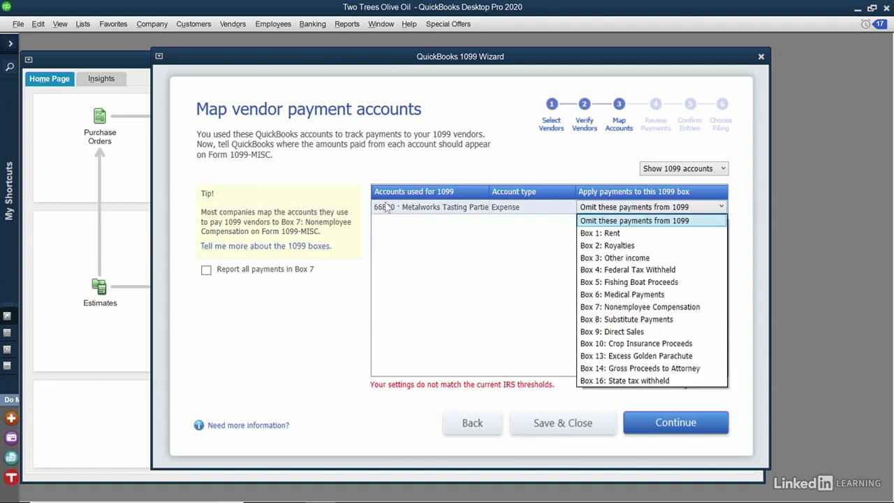
left_click(266, 276)
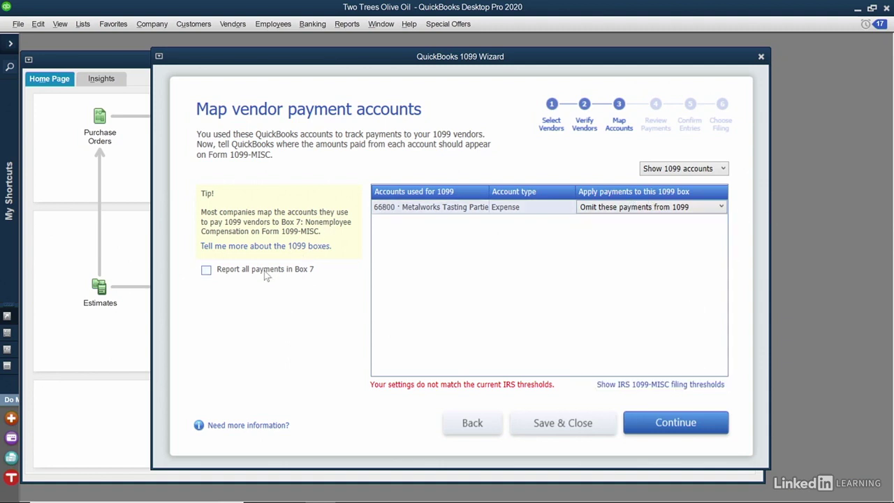
left_click(206, 271)
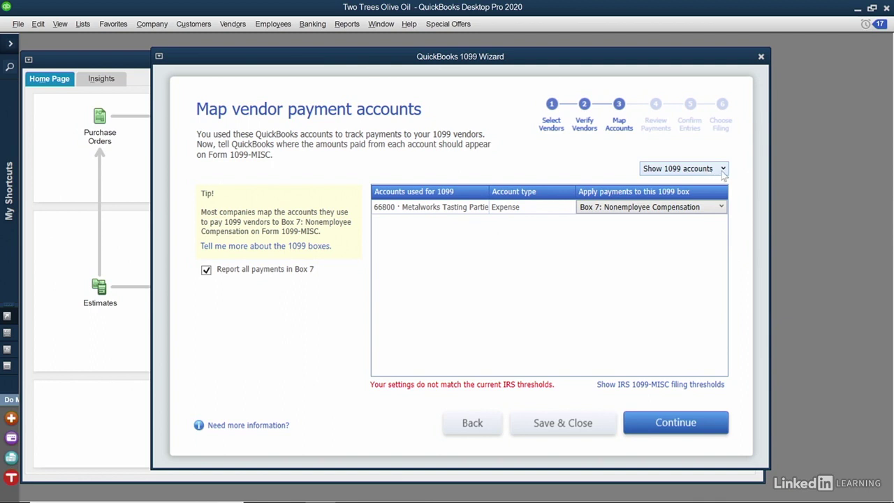
left_click(723, 170)
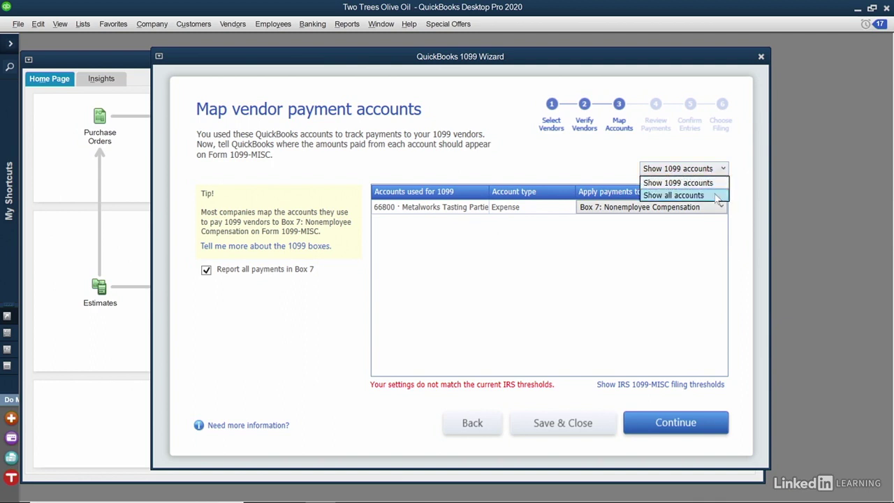
left_click(719, 198)
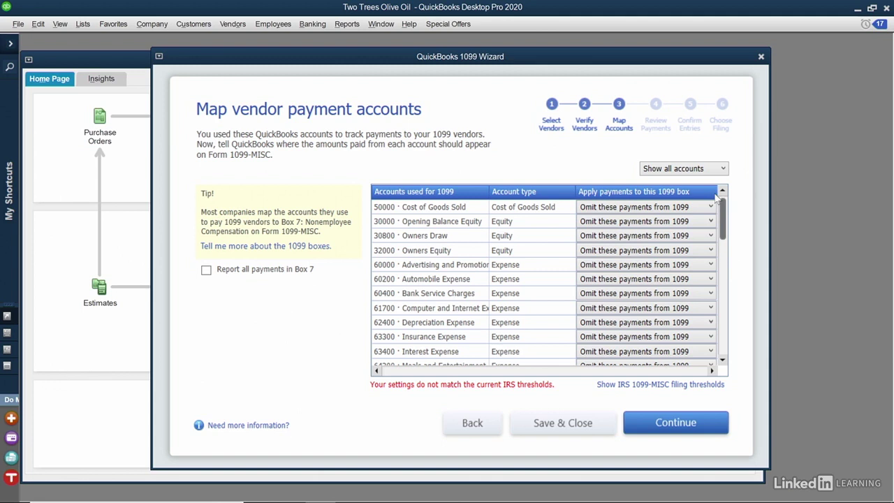
left_click(696, 429)
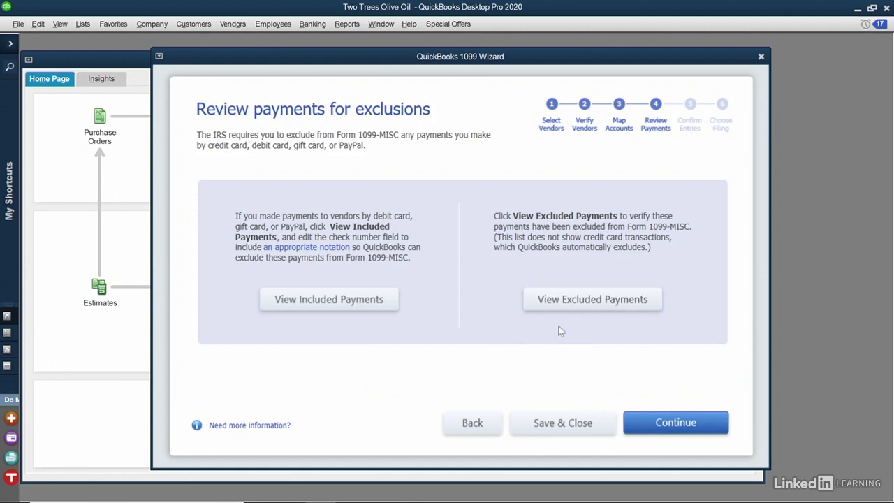
Continue past the payment exclusions review to the 1099 entries confirmation.
left_click(631, 425)
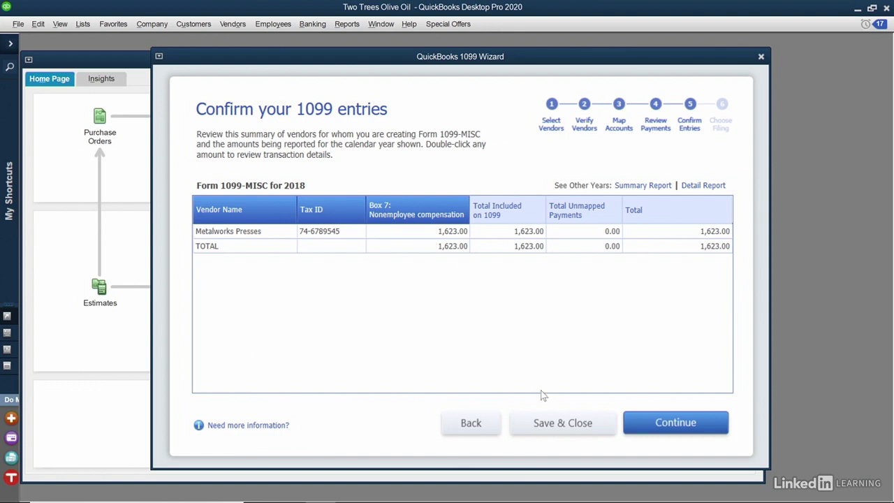
Save and close the 1099 Wizard, then show the Vendors menu's Print/E-file 1099s options.
left_click(547, 424)
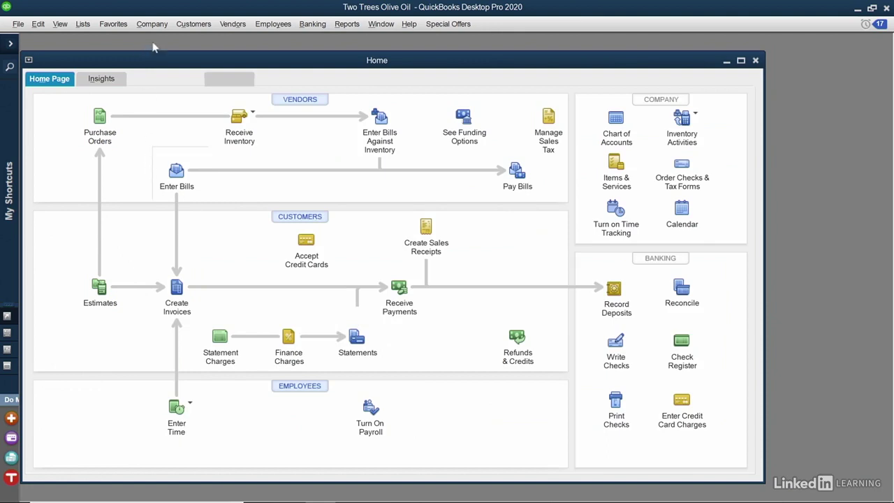
left_click(225, 24)
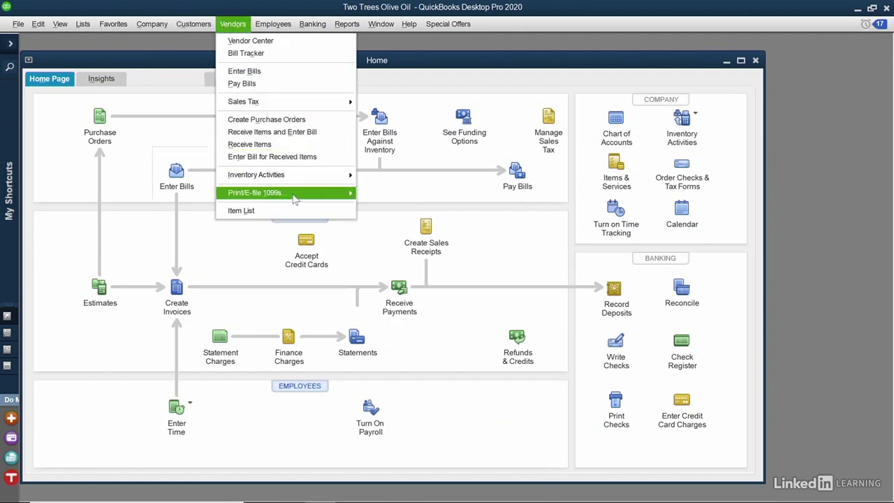
mouse_move(293, 199)
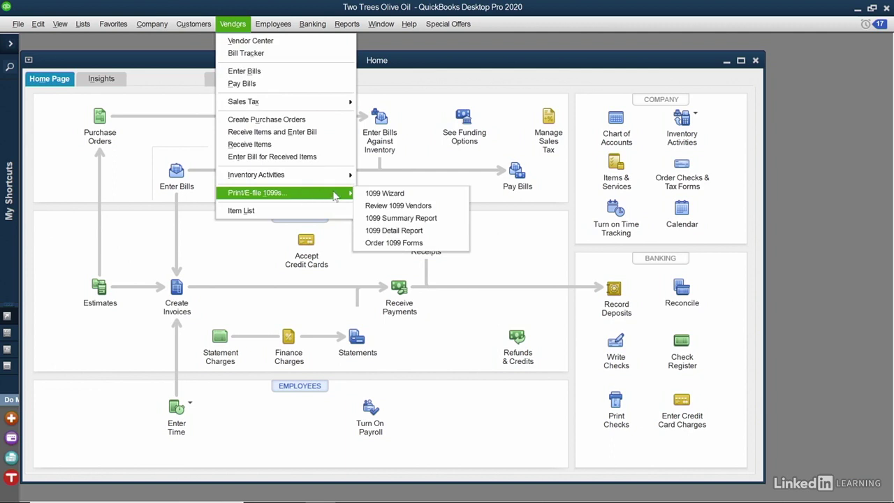